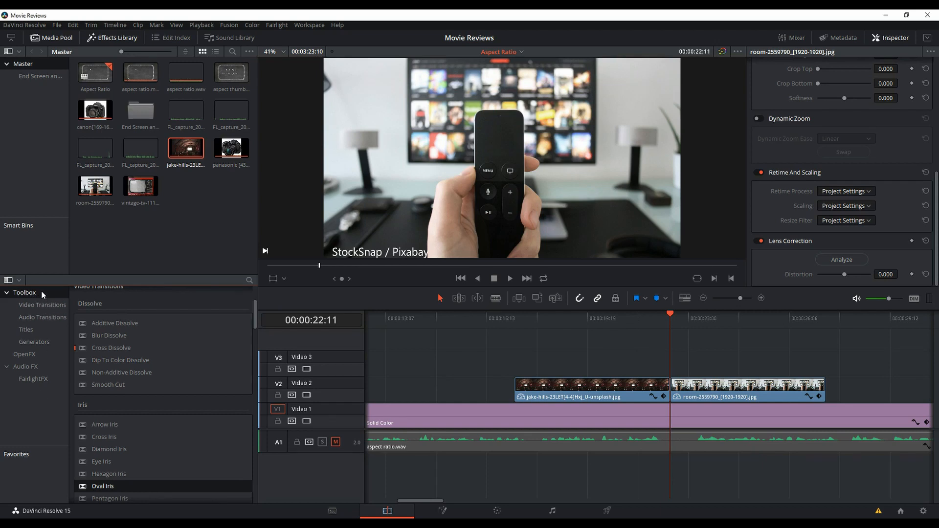
Add an Oval Iris transition at the cut between the theater and room clips on Video 2.
click(41, 307)
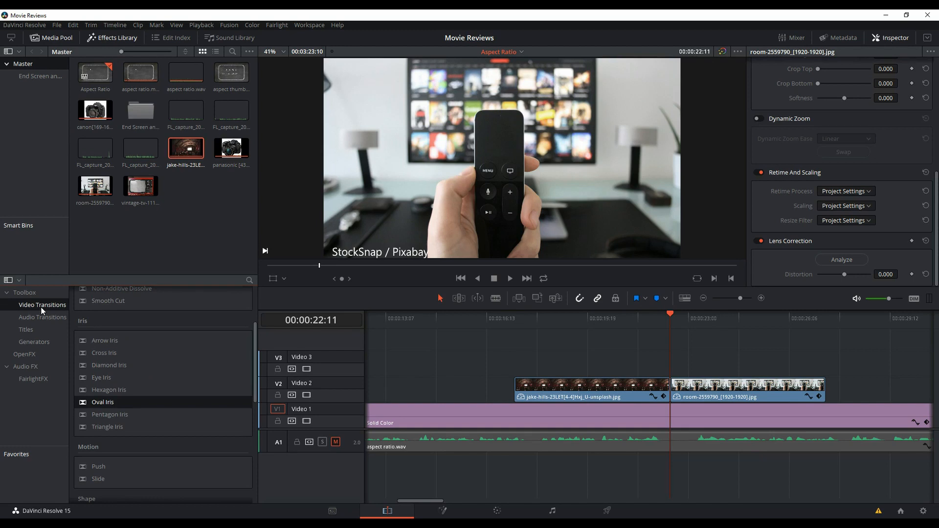
click(102, 402)
drag(667, 313, 646, 314)
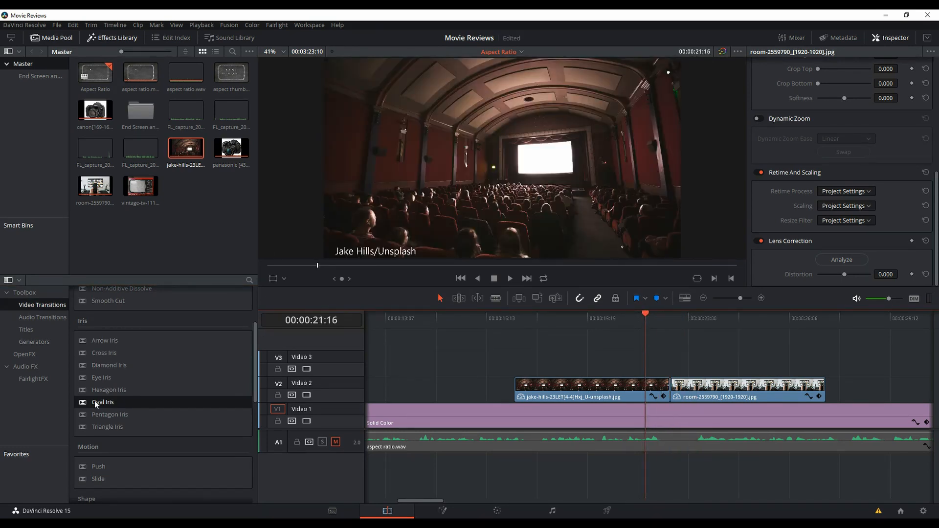
drag(97, 403, 735, 387)
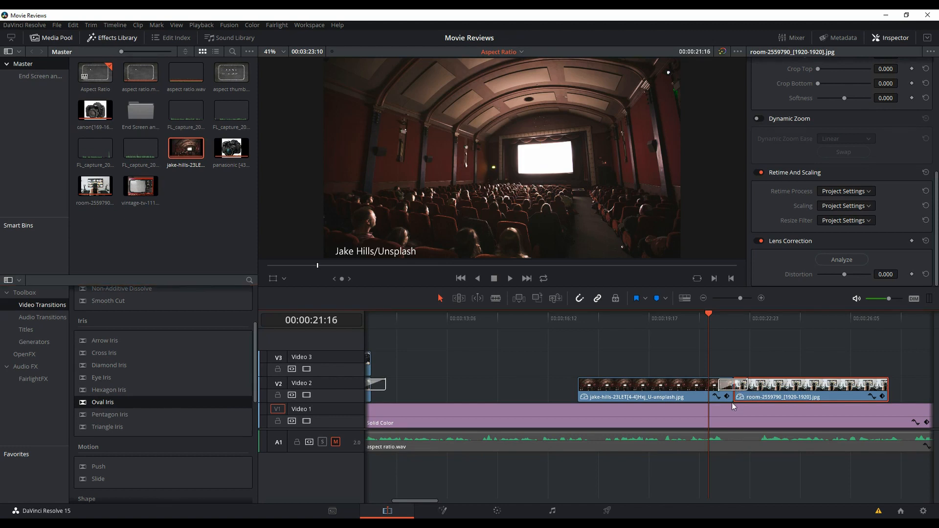
Play through the Oval Iris transition and return the playhead to the cut at 00:00:22:11.
key(ctrl+minus)
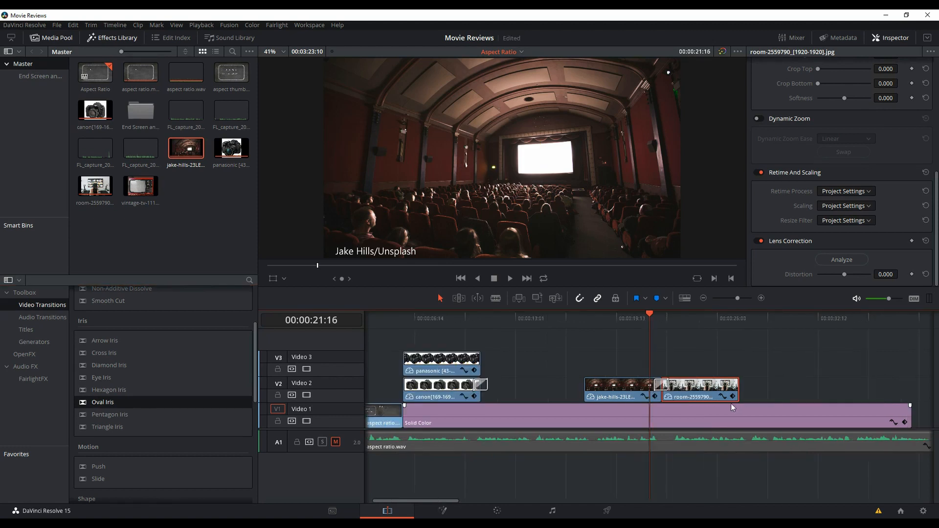
key(space)
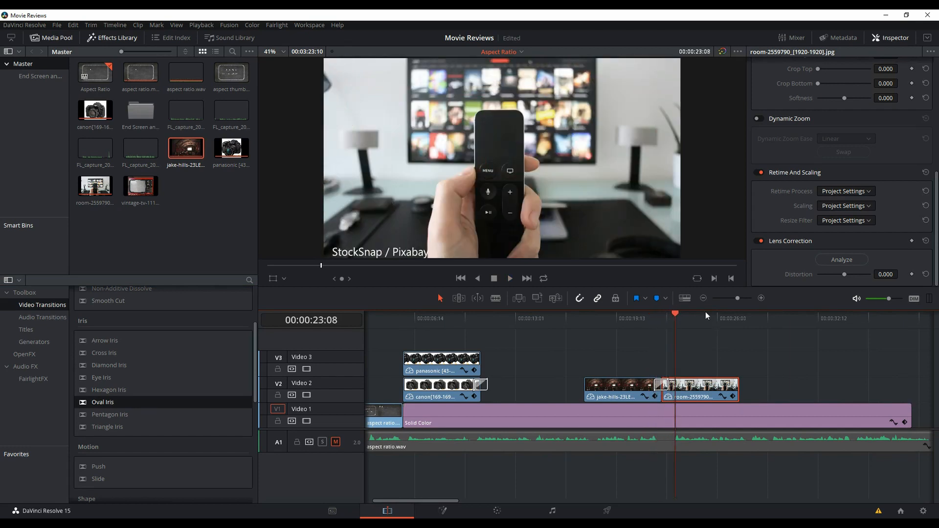
click(656, 315)
click(656, 319)
click(657, 319)
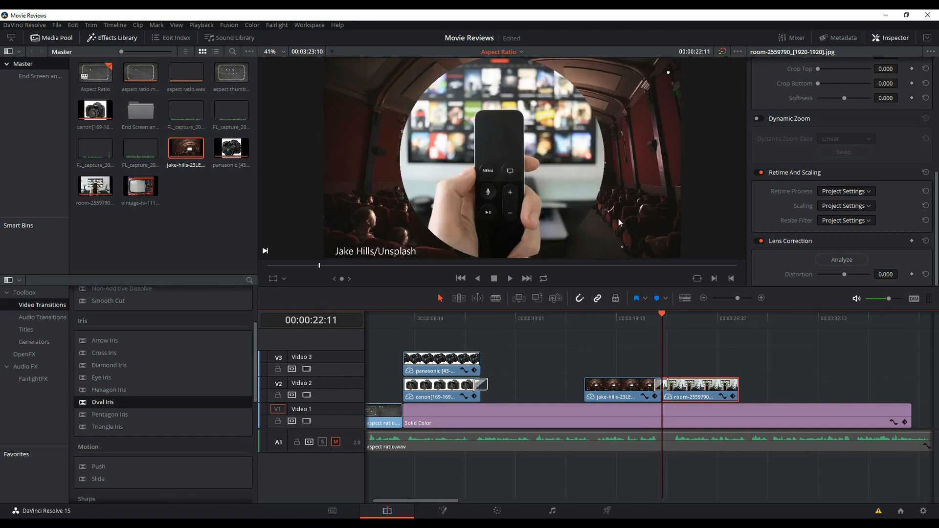
Enable feathering on the Oval Iris transition and set its border to 16.700.
click(658, 385)
drag(736, 299, 746, 301)
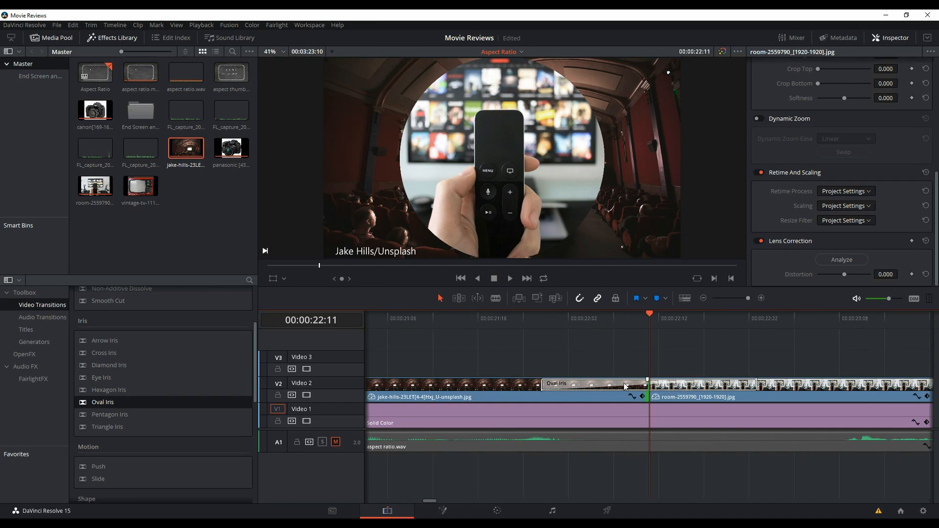
click(625, 387)
click(888, 40)
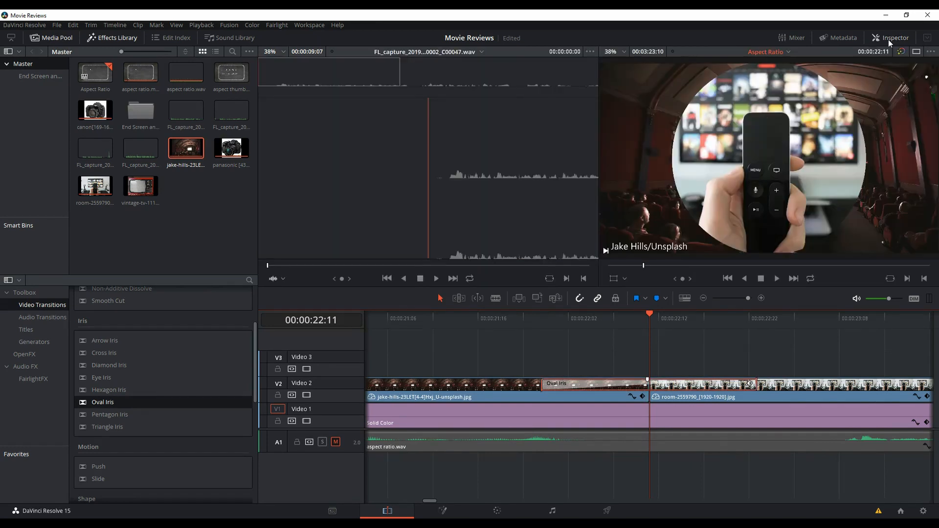
click(887, 39)
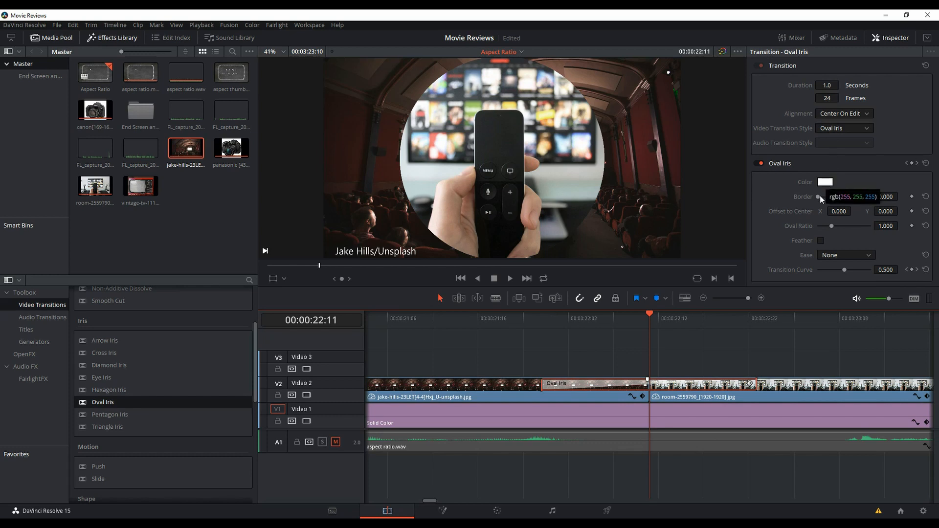
click(818, 197)
mouse_move(817, 197)
mouse_down()
mouse_move(826, 198)
mouse_move(799, 198)
mouse_up()
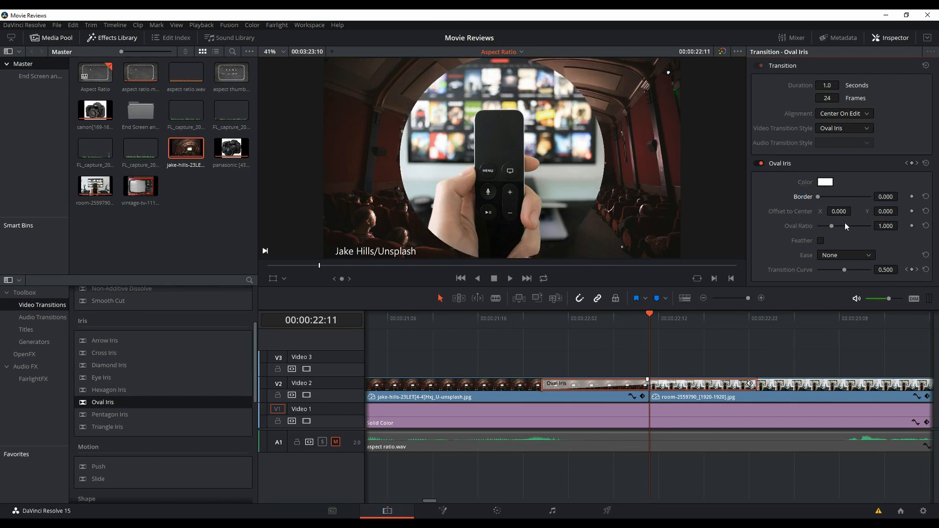
click(820, 241)
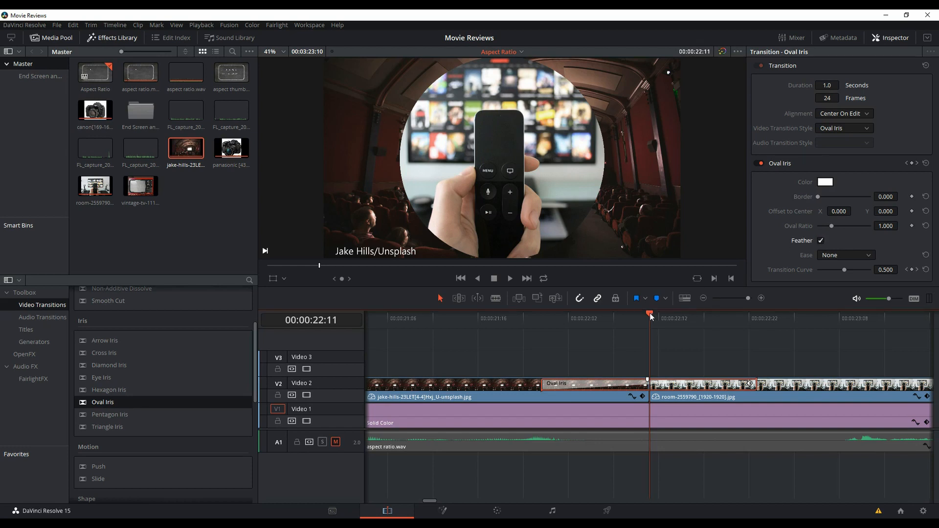
mouse_move(819, 197)
mouse_down()
mouse_move(833, 198)
mouse_move(817, 201)
mouse_up()
Set the Oval Iris border color to black (#000000) and widen the border to 58.430.
click(825, 182)
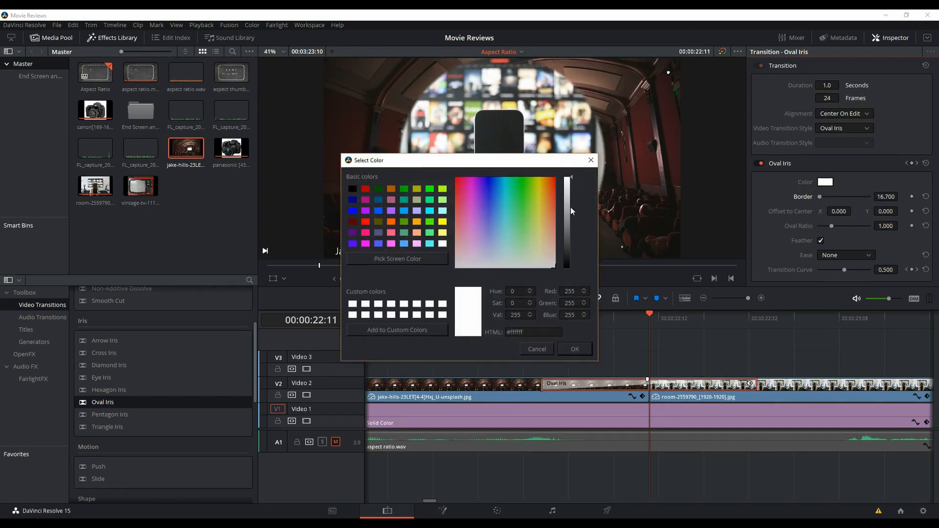
click(352, 190)
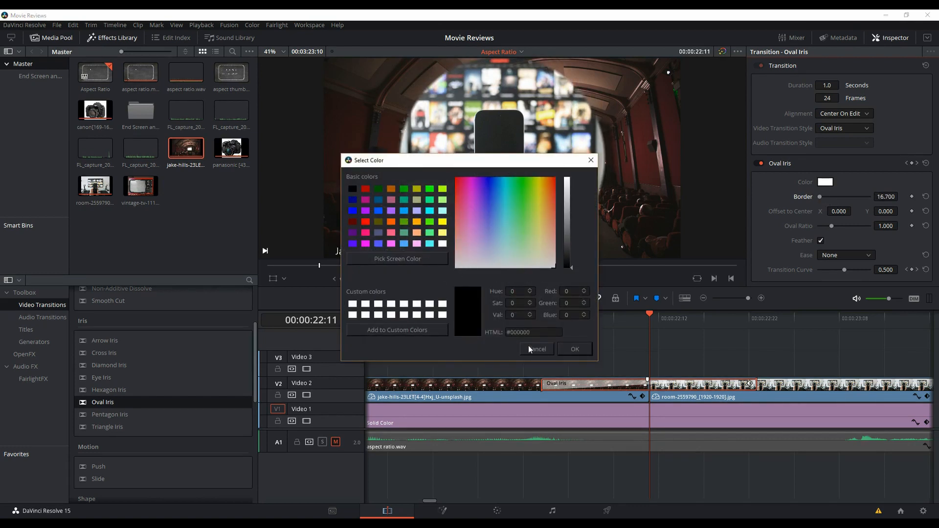
click(568, 348)
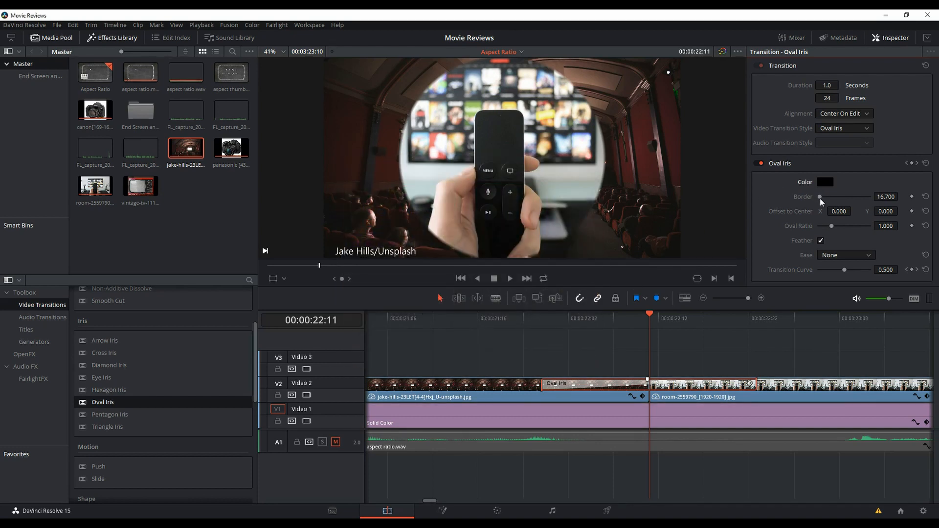
drag(820, 196, 825, 196)
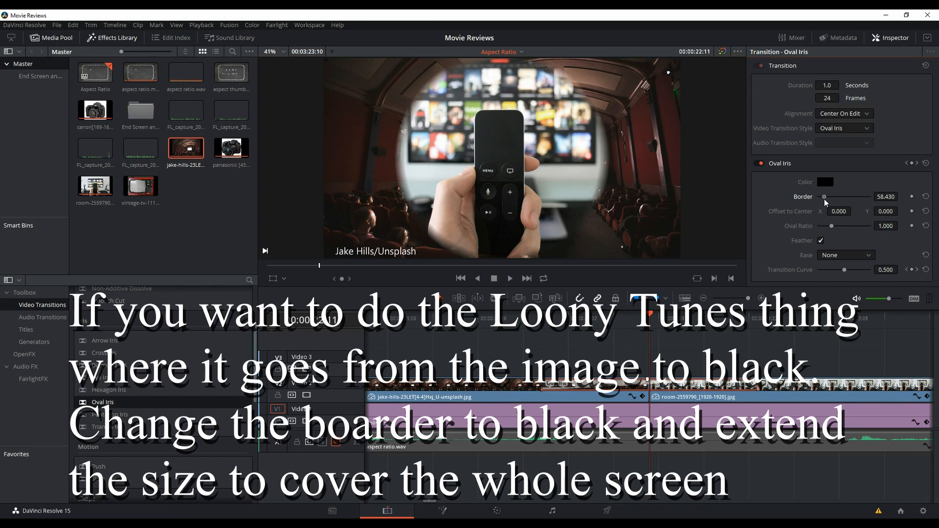
Try an oval ratio of 0.863 on the Oval Iris transition and reset it to 1.000.
drag(831, 227, 828, 232)
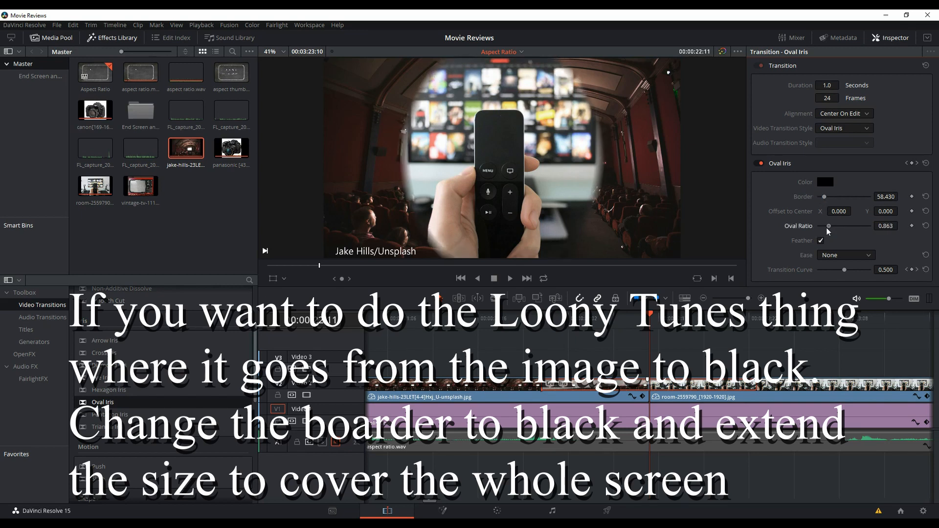
double_click(828, 231)
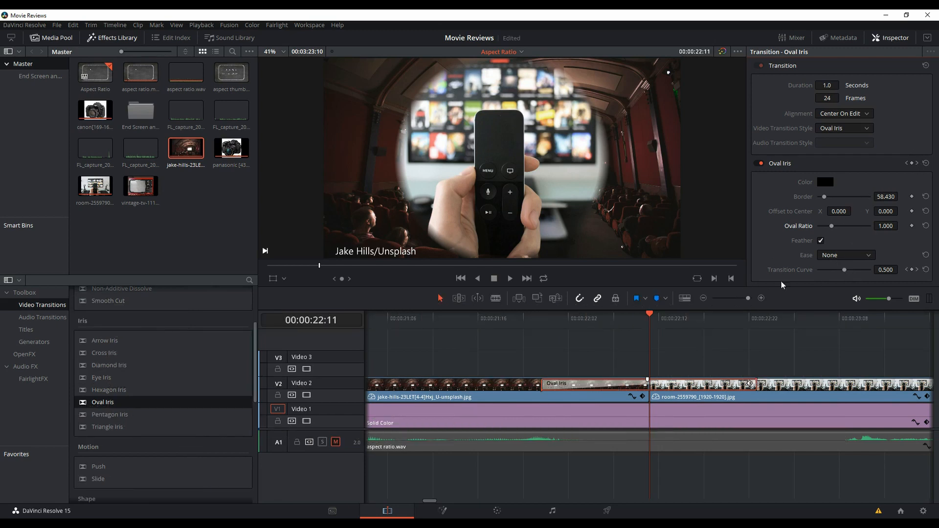
Preview the black-bordered Oval Iris transition from just before it starts and return the playhead to the cut.
drag(641, 318, 508, 334)
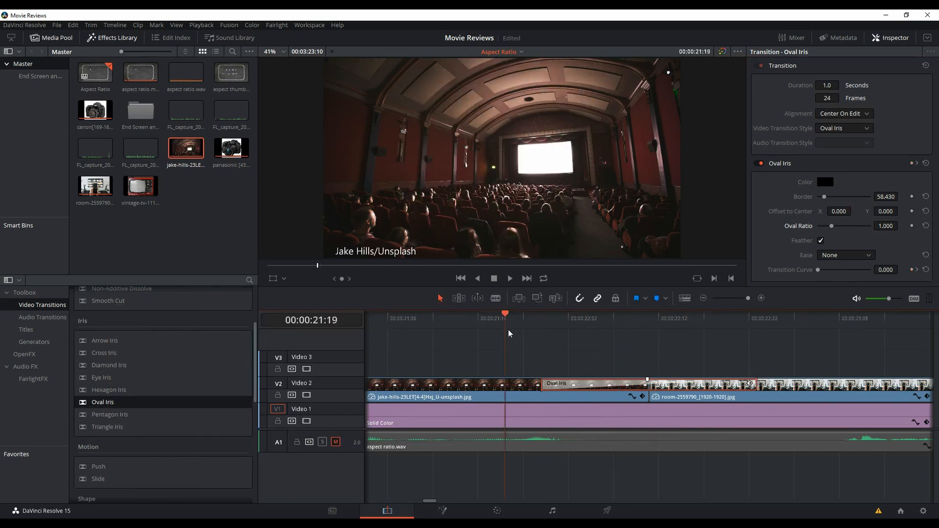
key(space)
key(space)
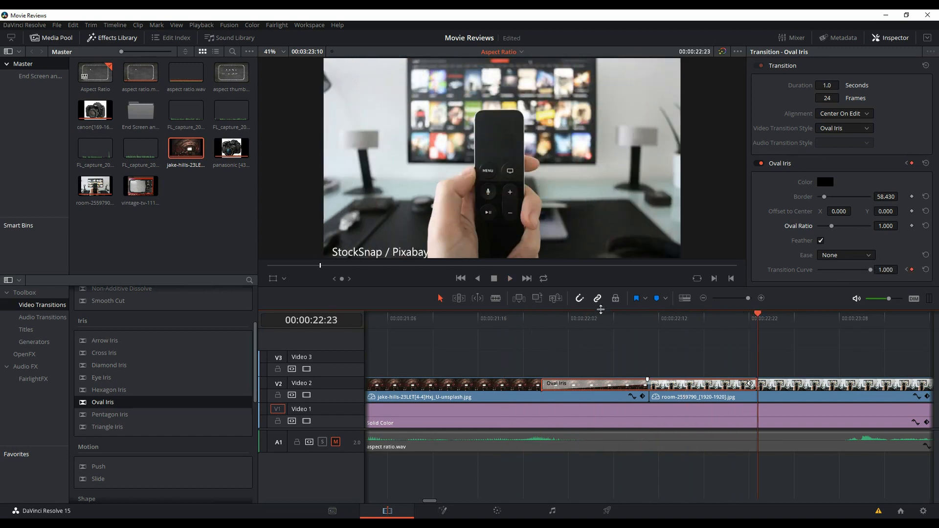
drag(757, 314, 649, 325)
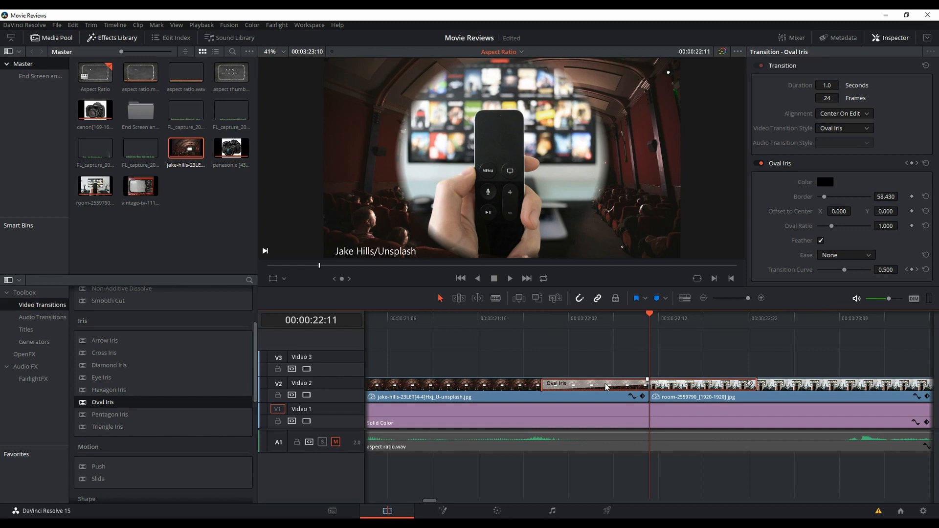
Delete the Oval Iris transition and add a Slide transition at the same cut on Video 2.
right_click(605, 386)
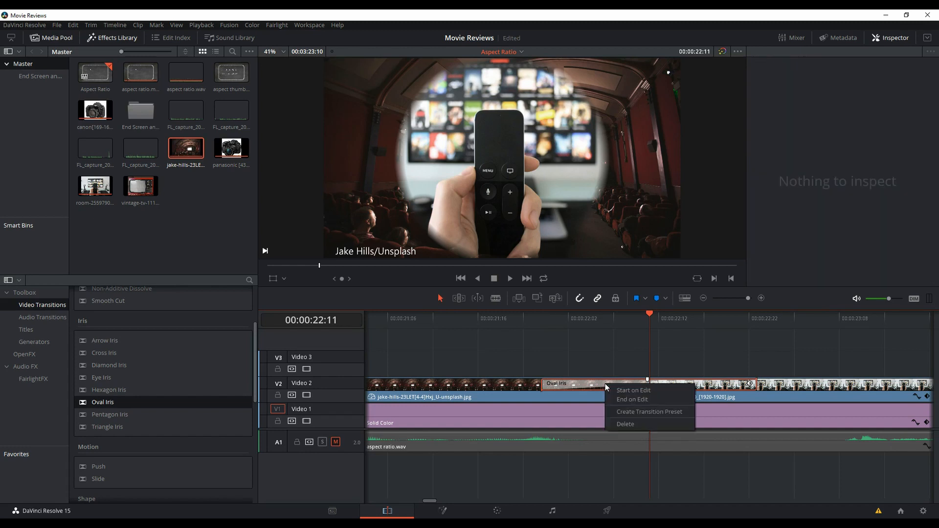
click(626, 420)
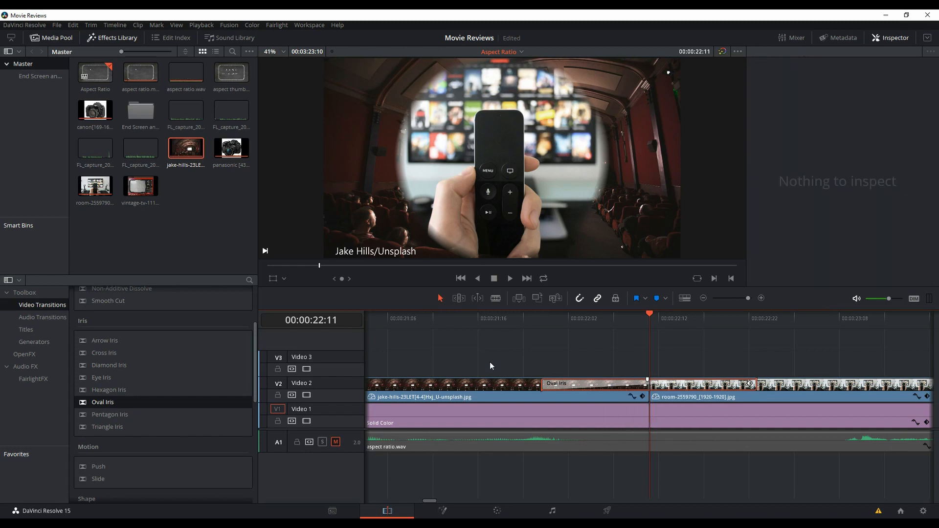
click(95, 478)
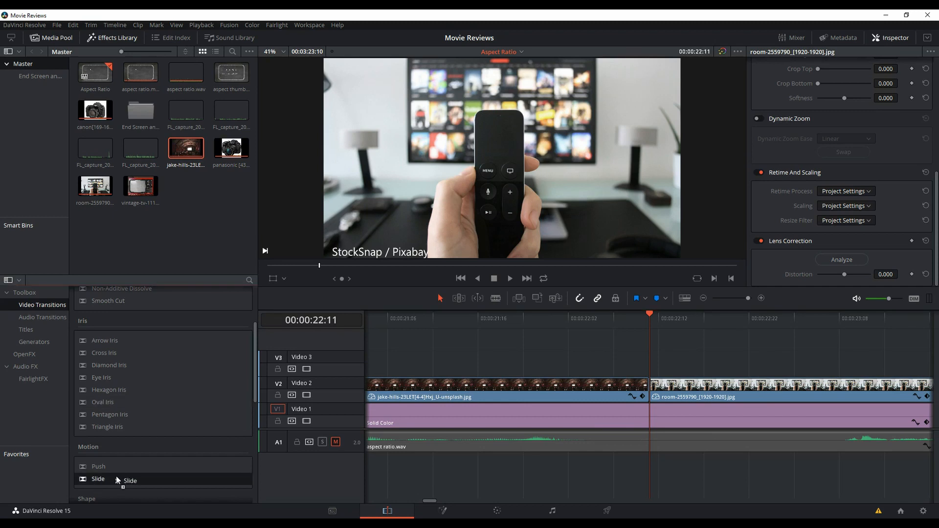
drag(423, 417, 611, 386)
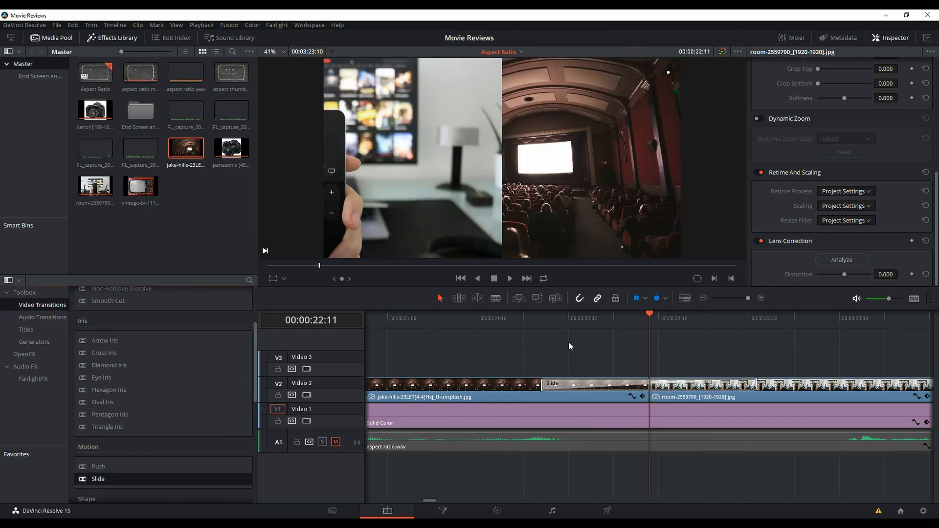
Play through the Slide transition from 00:00:21:18 and put the playhead back on the cut.
drag(523, 322, 498, 317)
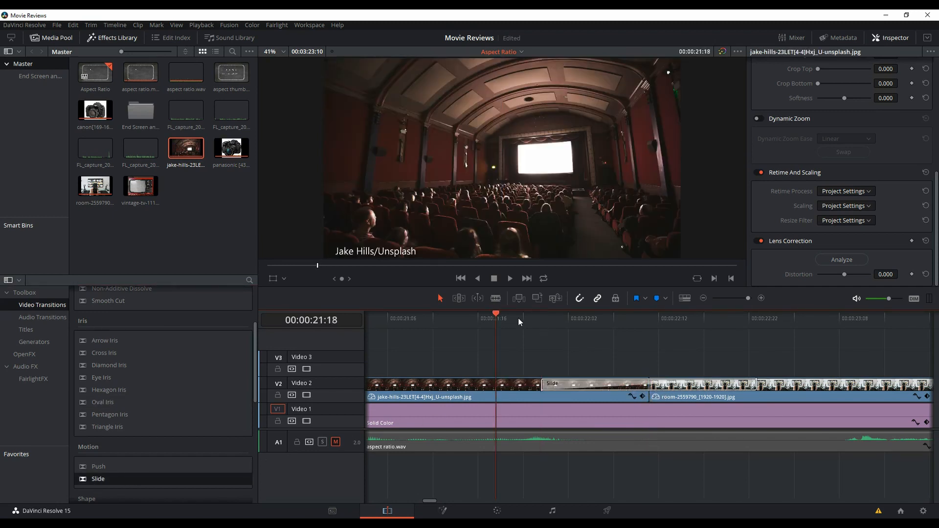
key(space)
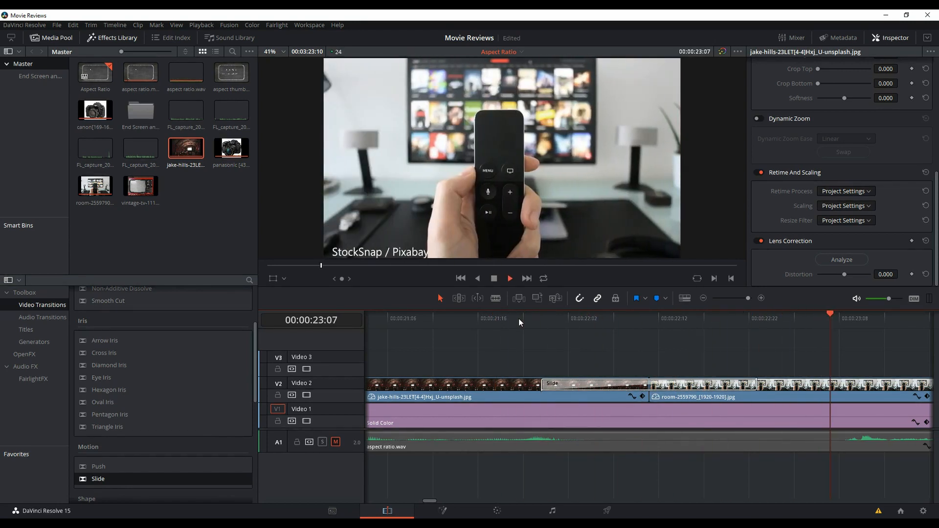
key(space)
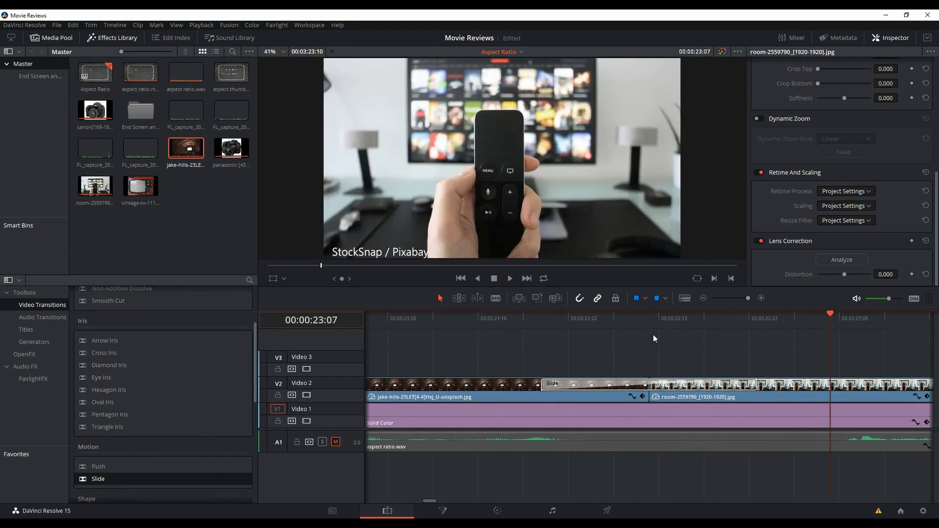
click(633, 318)
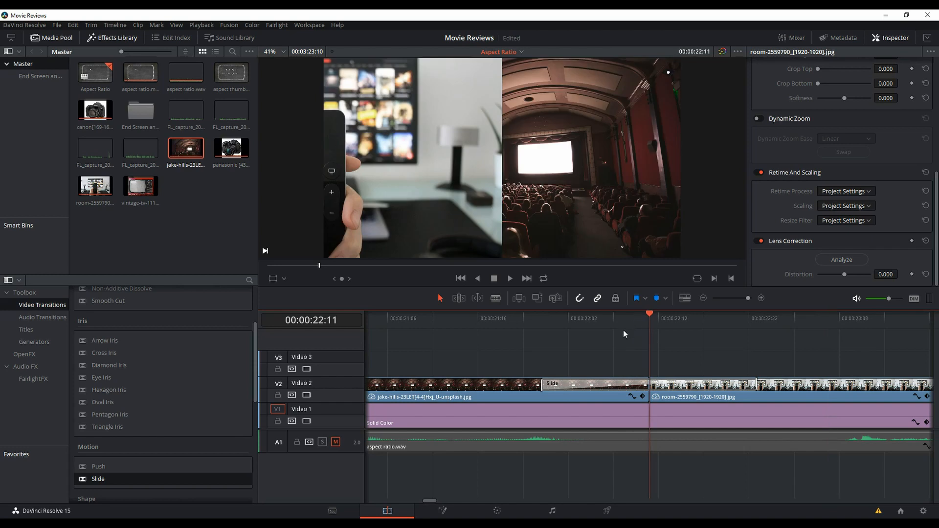
Set the Slide transition's preset to Slide, Right-Left and play it from just before it starts.
click(631, 384)
right_click(630, 385)
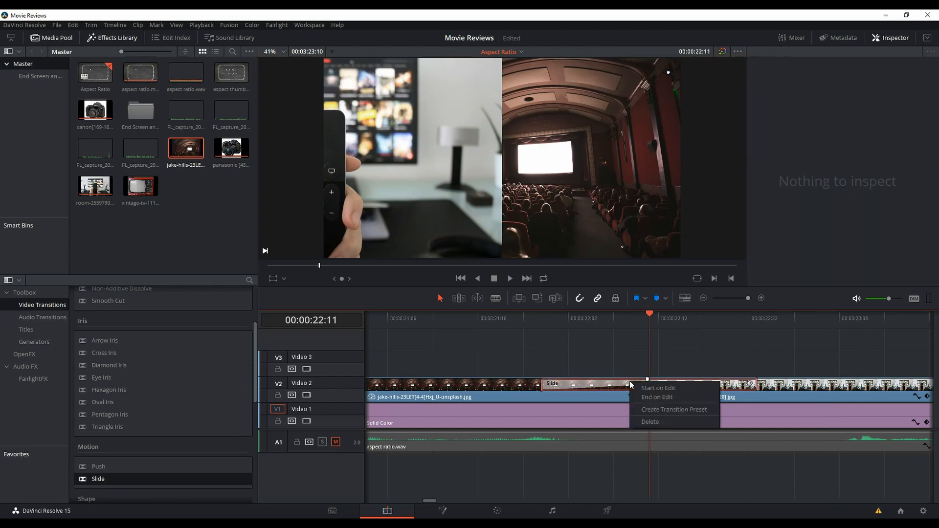
click(608, 359)
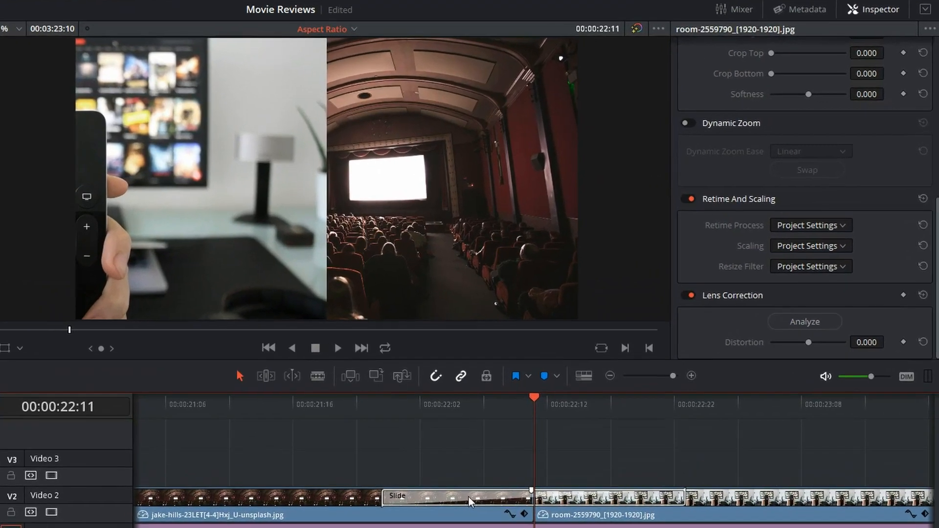
click(603, 384)
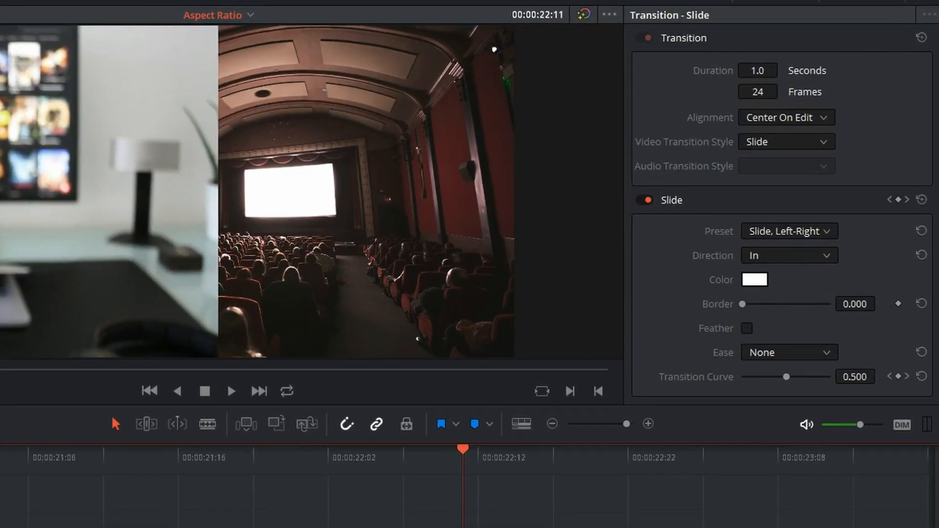
click(782, 227)
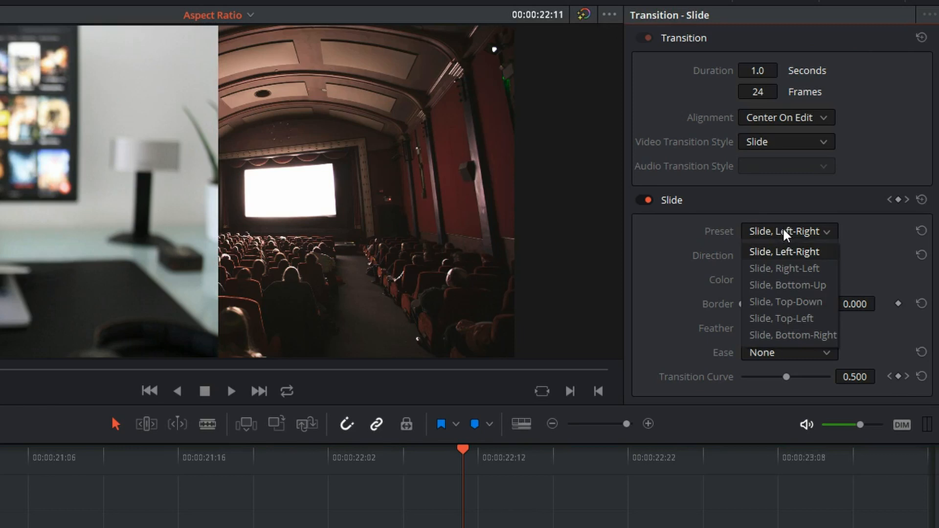
click(784, 269)
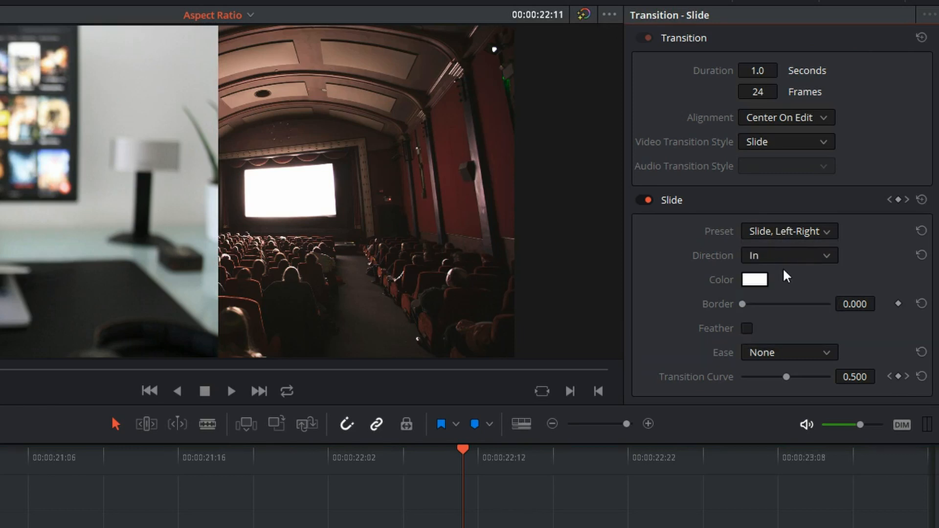
click(276, 459)
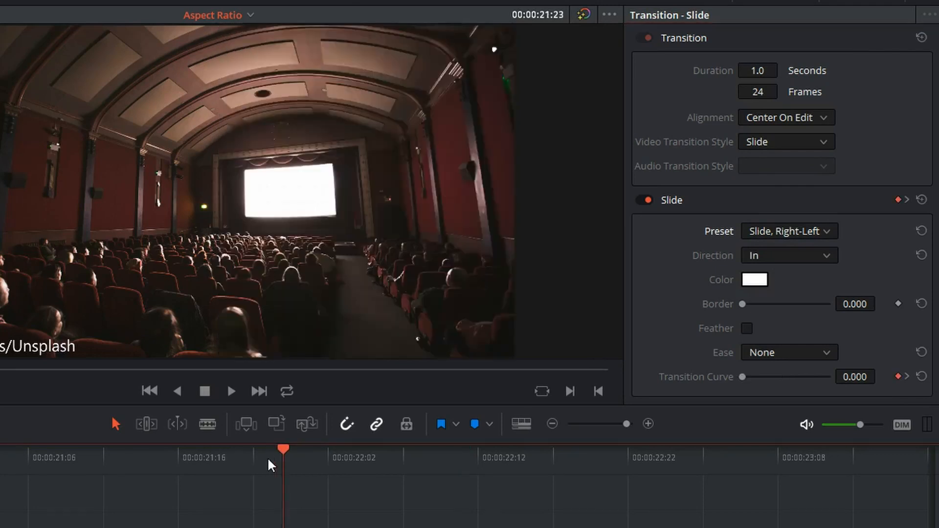
key(space)
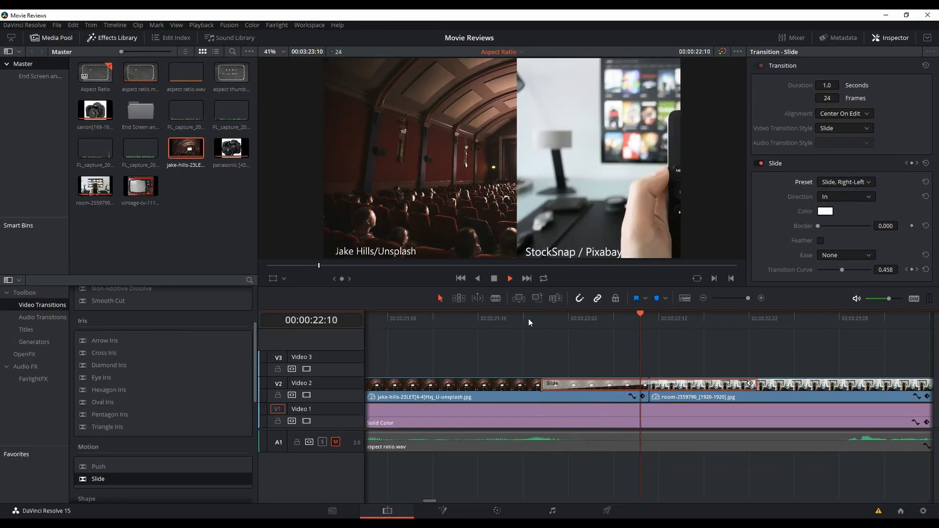
Stop the preview, return the playhead to the cut at 00:00:22:11 and view the Slide transition's Ease options without changing them.
key(space)
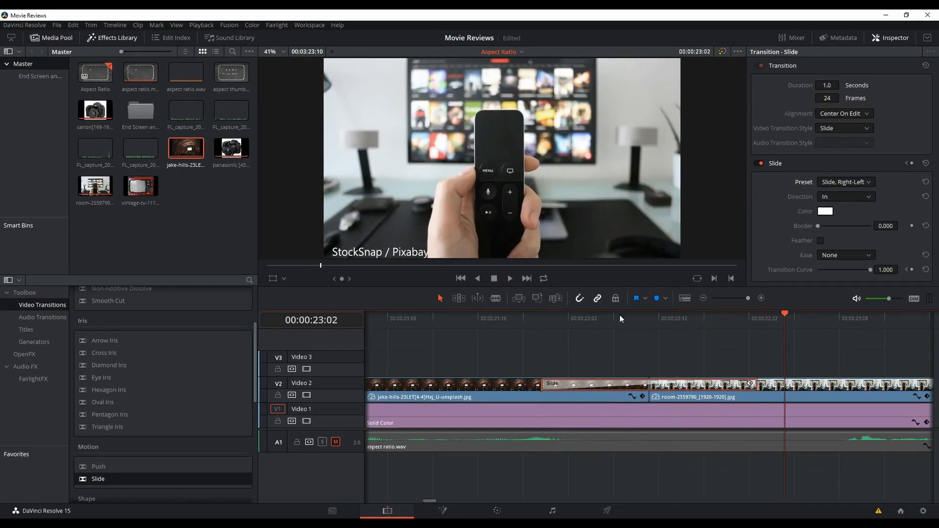
drag(783, 311, 645, 334)
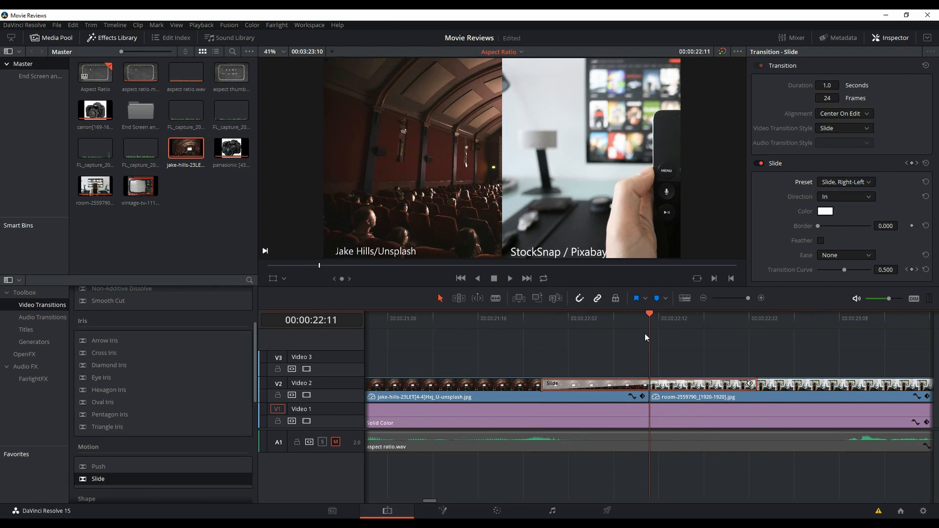
click(851, 255)
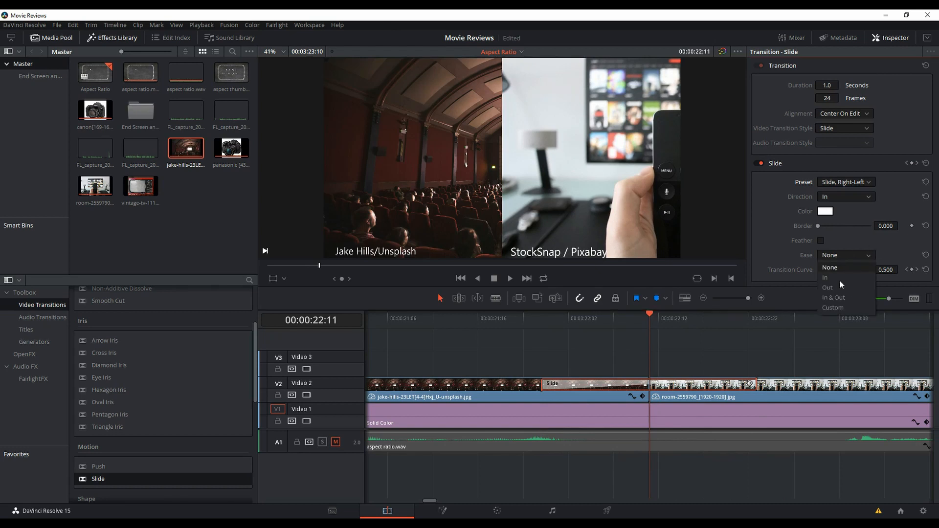
click(786, 250)
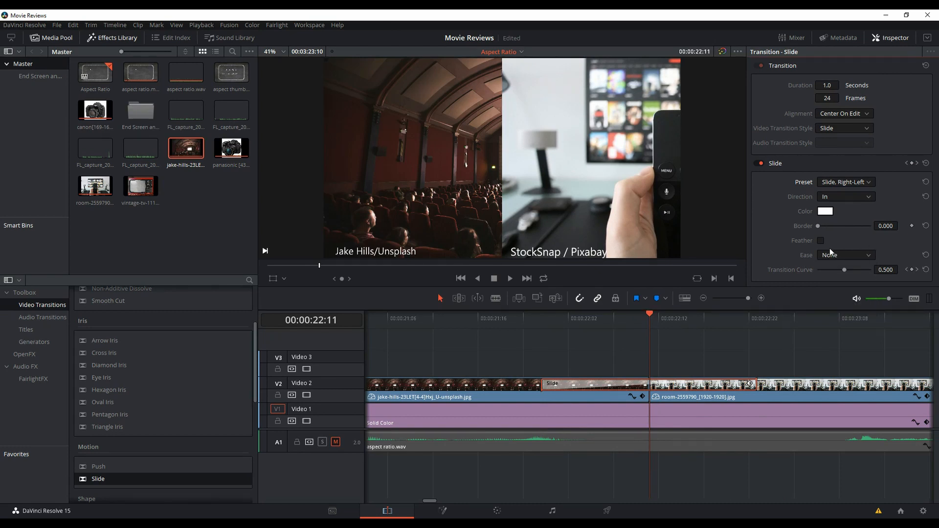
Save the Slide transition on Video 2 as a preset named "Slide Right to Left" and show the User transitions list.
right_click(597, 382)
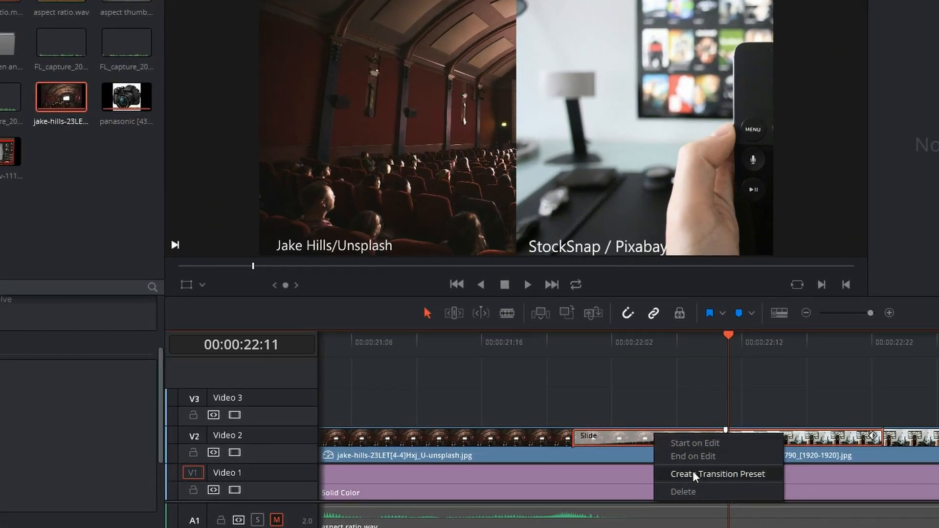
click(694, 474)
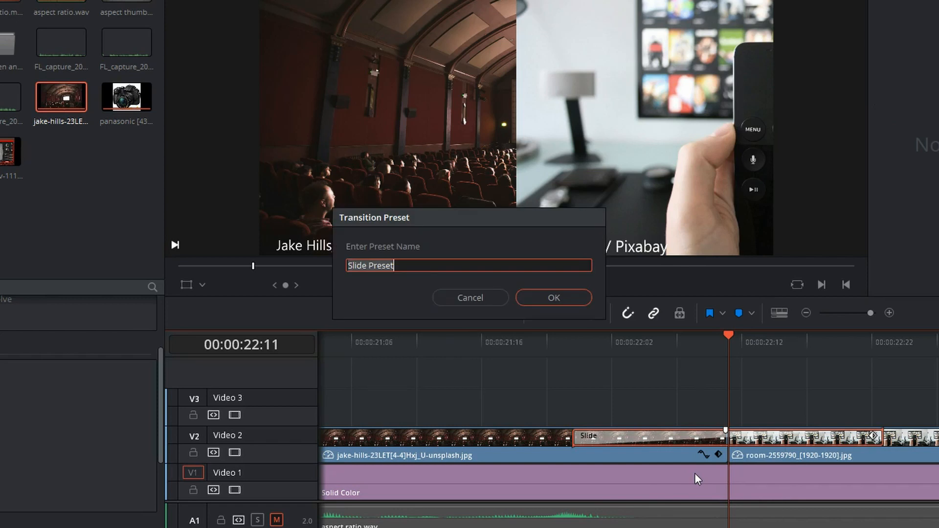
click(424, 266)
key(BackSpace)
key(BackSpace)
key(BackSpace)
key(BackSpace)
key(BackSpace)
key(BackSpace)
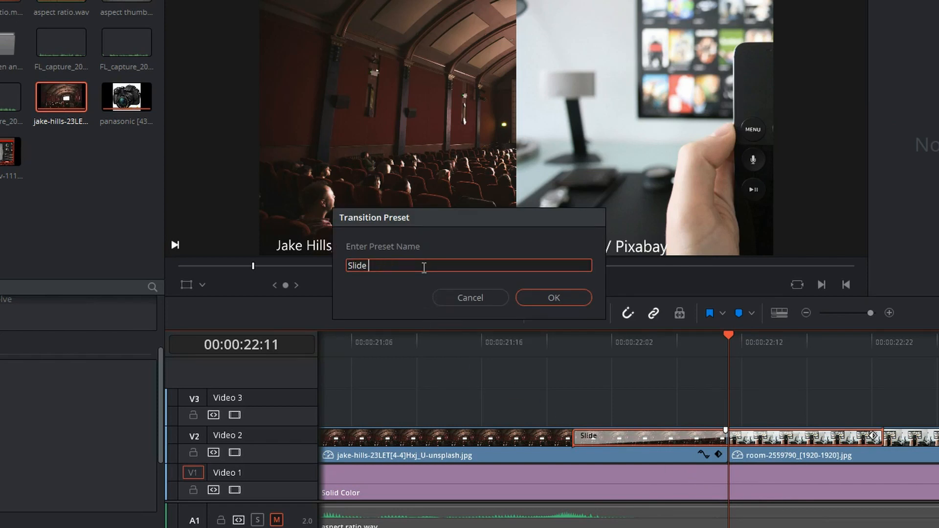
text(Right to LKeft)
key(Left)
key(Left)
key(Left)
key(BackSpace)
click(552, 297)
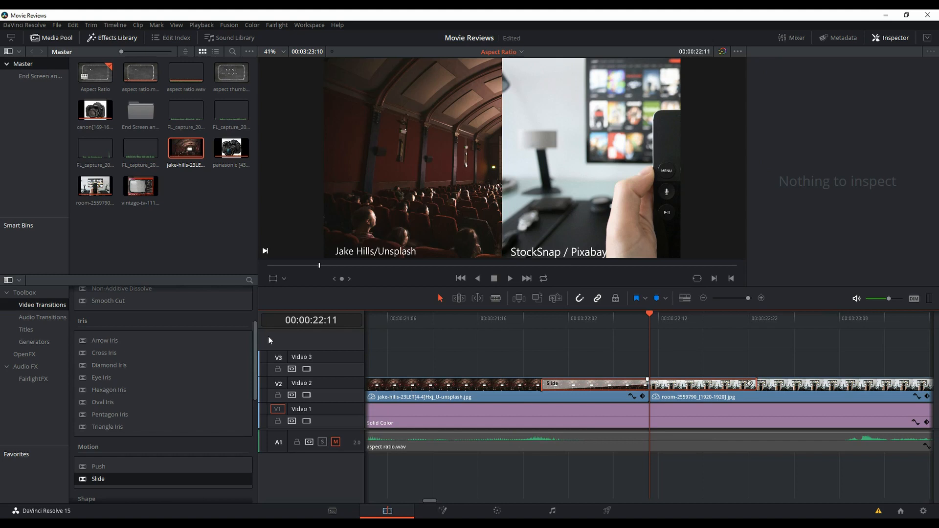
drag(256, 339, 272, 460)
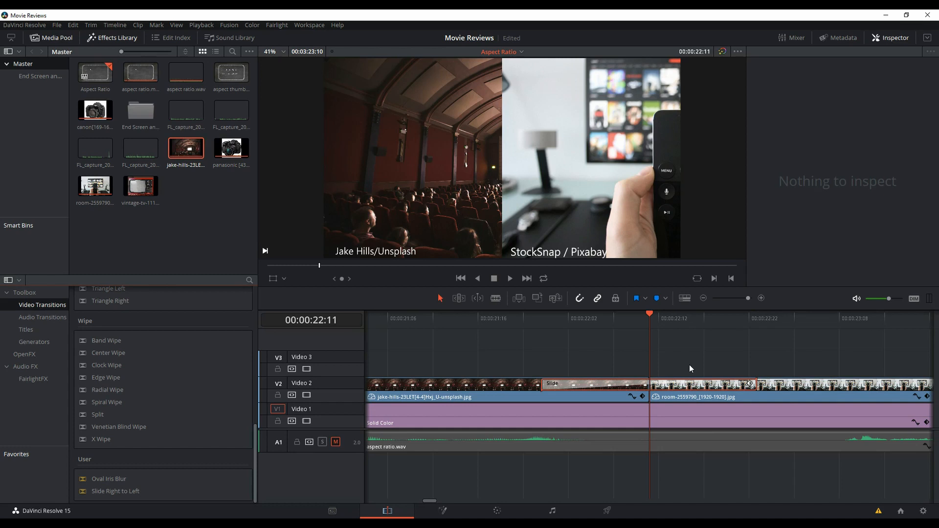
Move the playhead to 00:00:21:23 and select the edit point between the jake-hills and room clips on Video 2.
scroll(690, 366, down, 3)
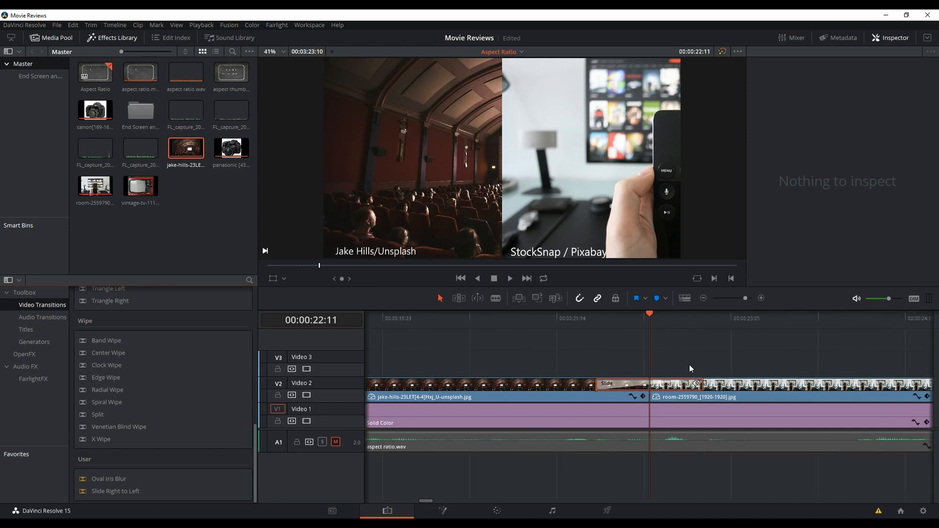
scroll(688, 364, down, 2)
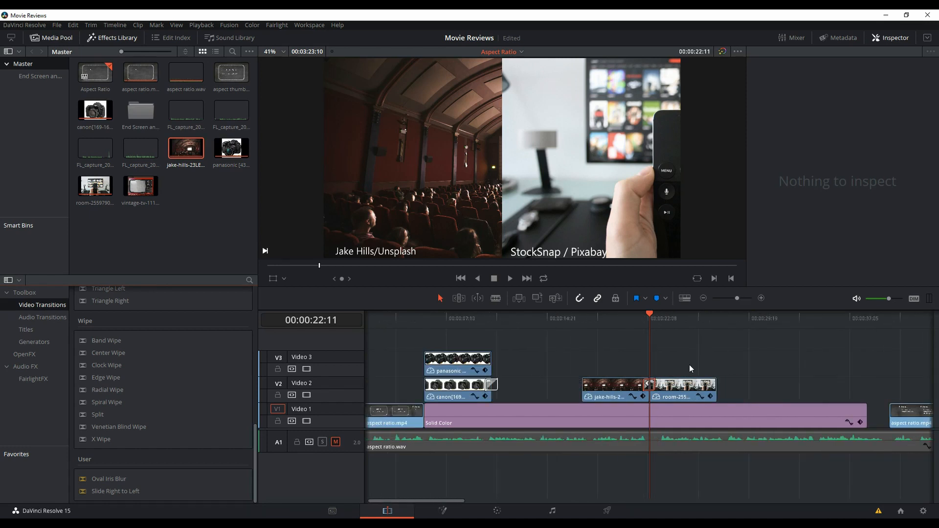
click(640, 319)
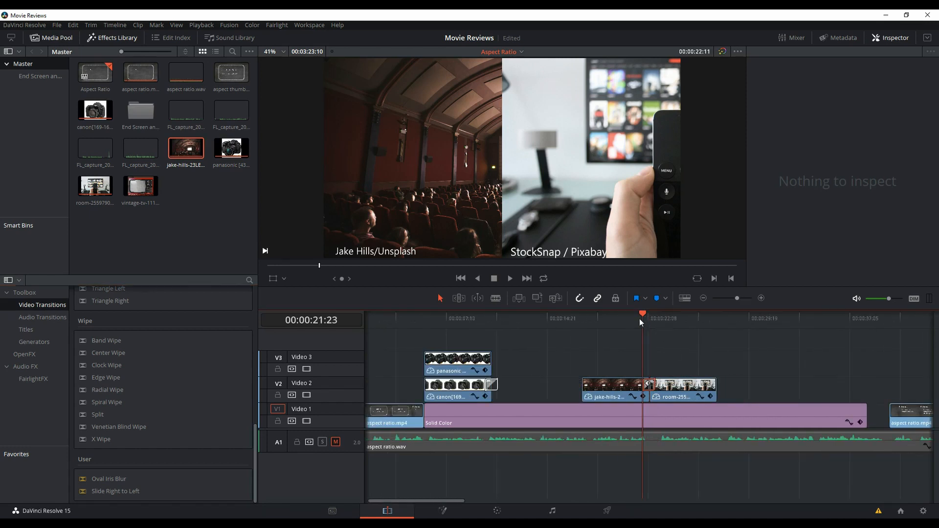
click(652, 387)
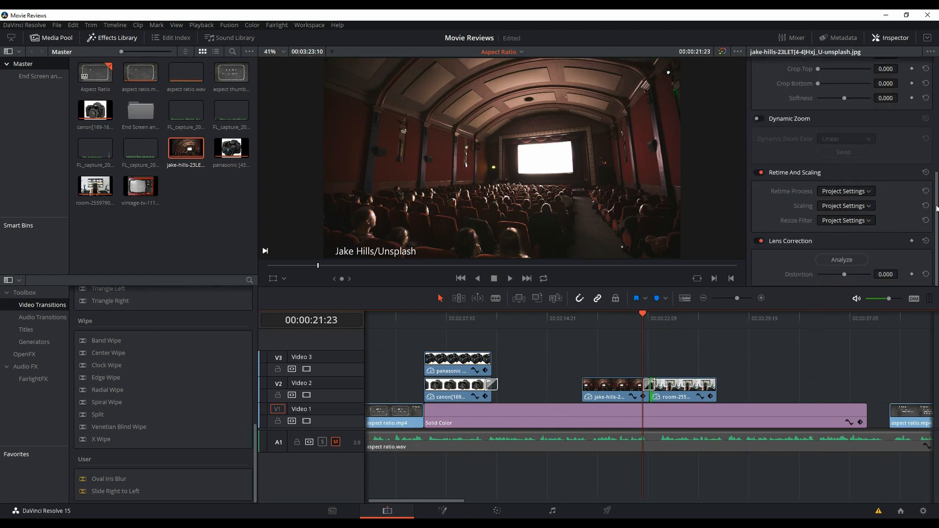
drag(937, 206, 937, 244)
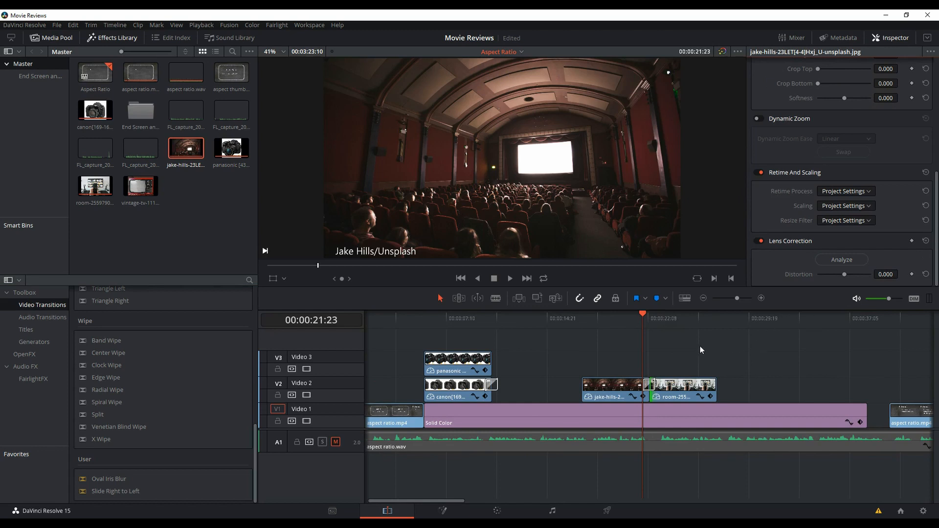
drag(737, 298, 743, 297)
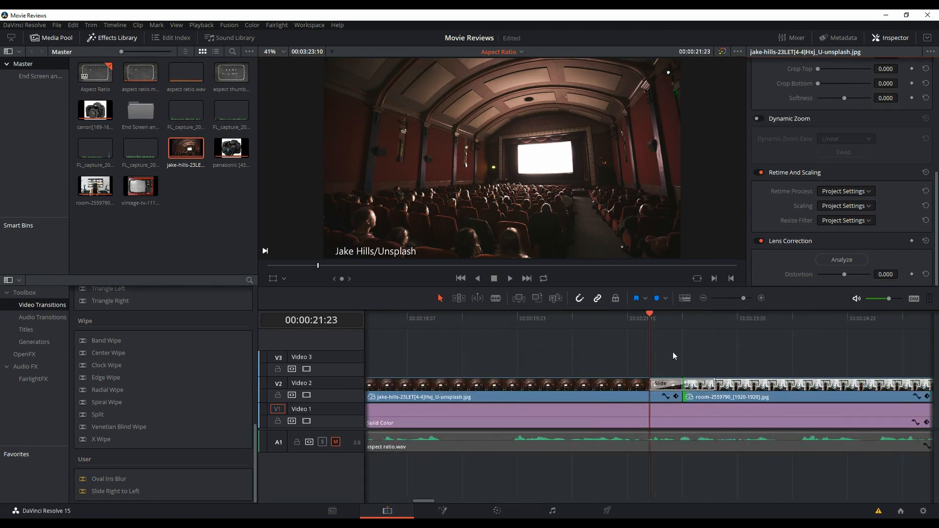